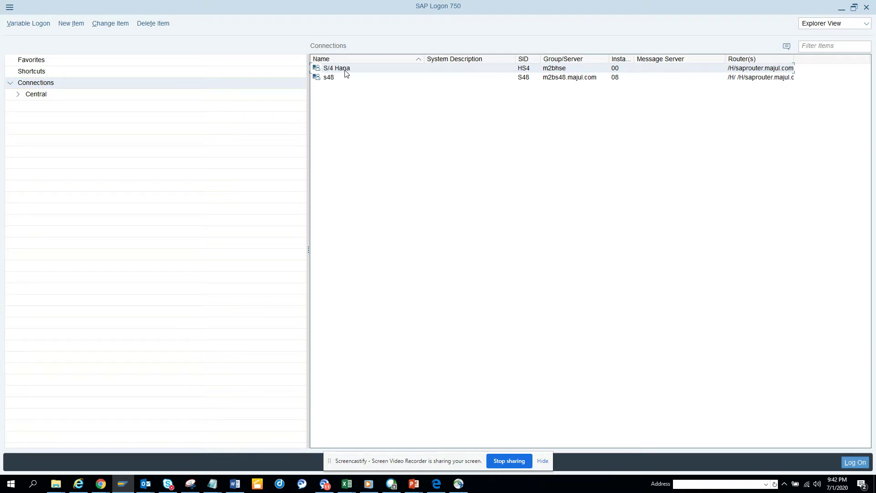
- Log on to the S/4 Hana connection with the previously used user name
double_click(344, 69)
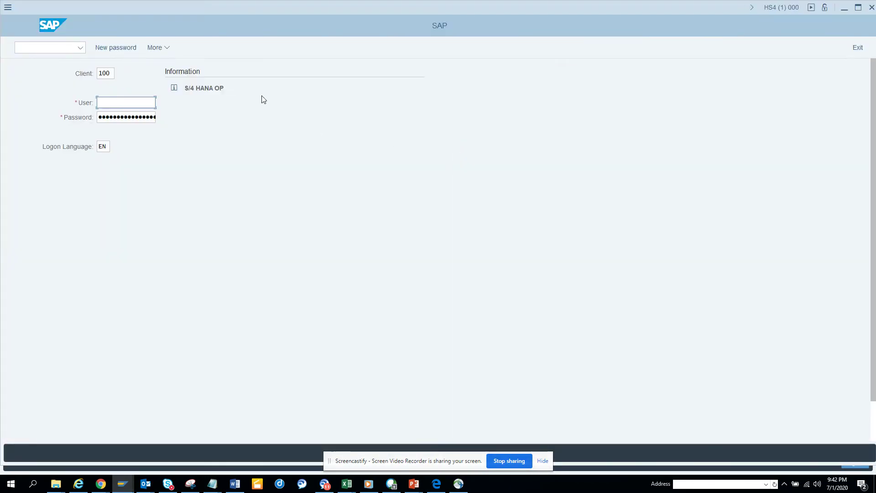
left_click(112, 104)
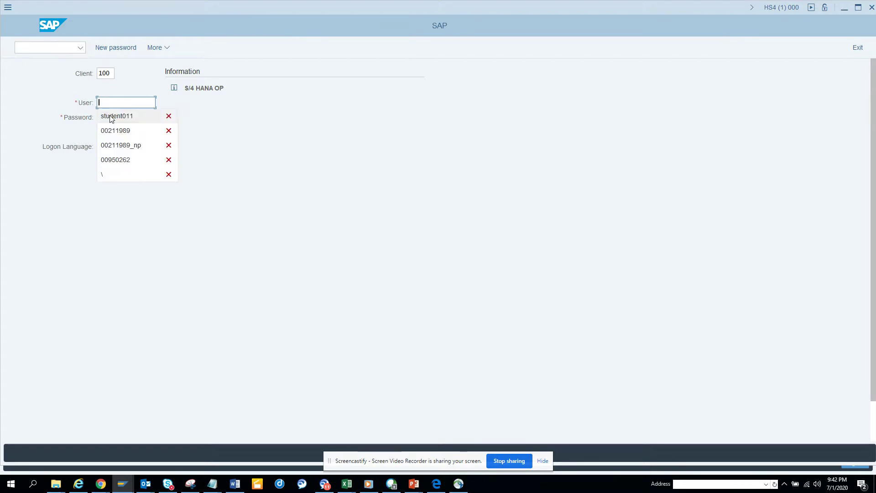
left_click(120, 116)
left_click(120, 116)
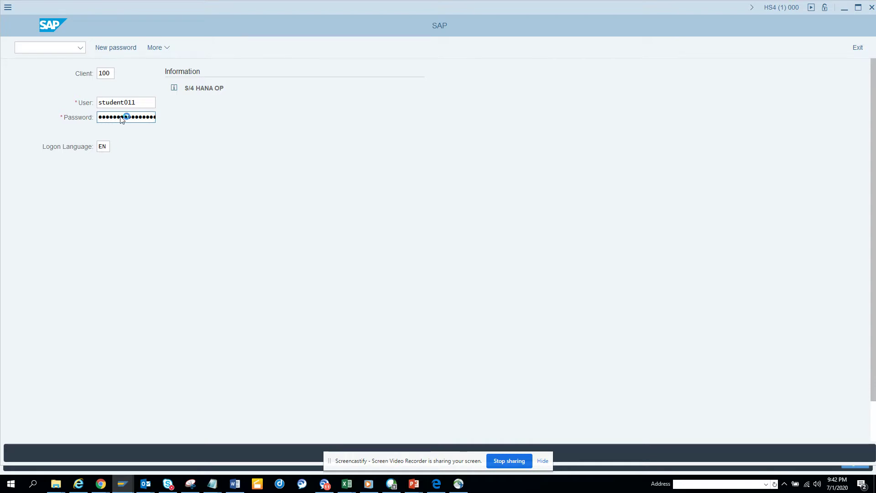
key("Return")
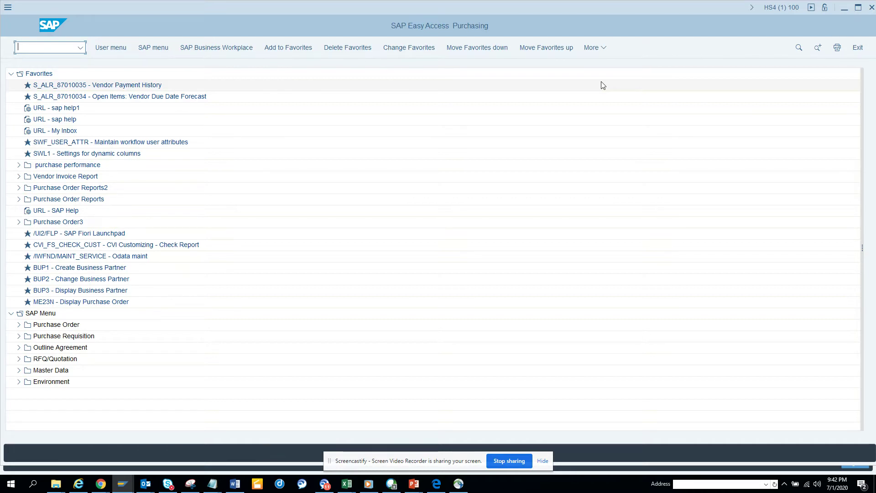
- Show the SAP GUI settings and actions submenu under More
left_click(603, 47)
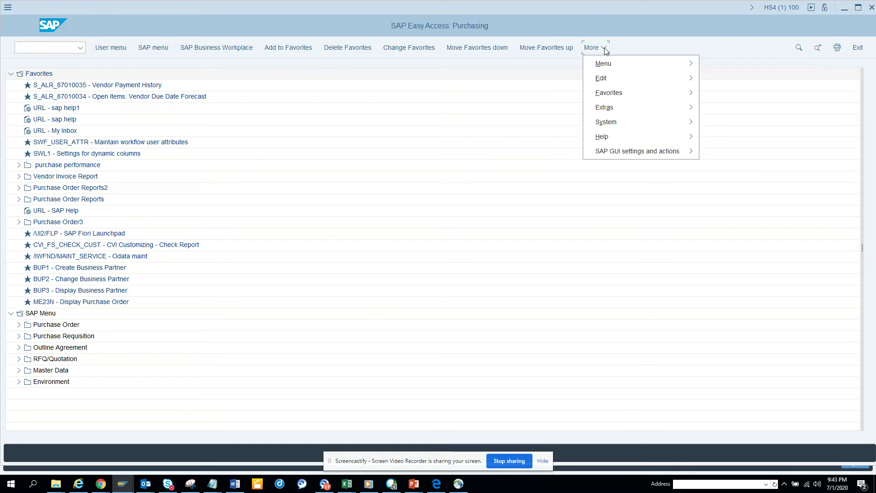
left_click(641, 154)
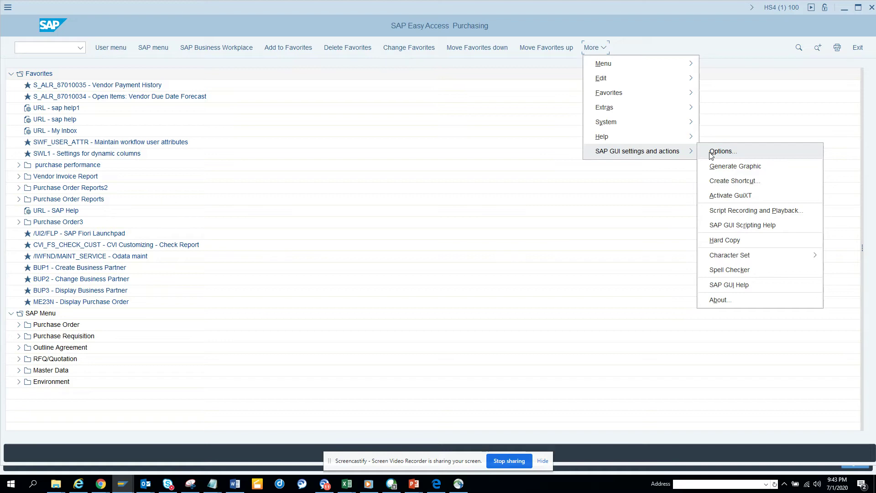
- Uncheck 'Accept Belize theme' in SAP GUI Options and apply the change
left_click(711, 153)
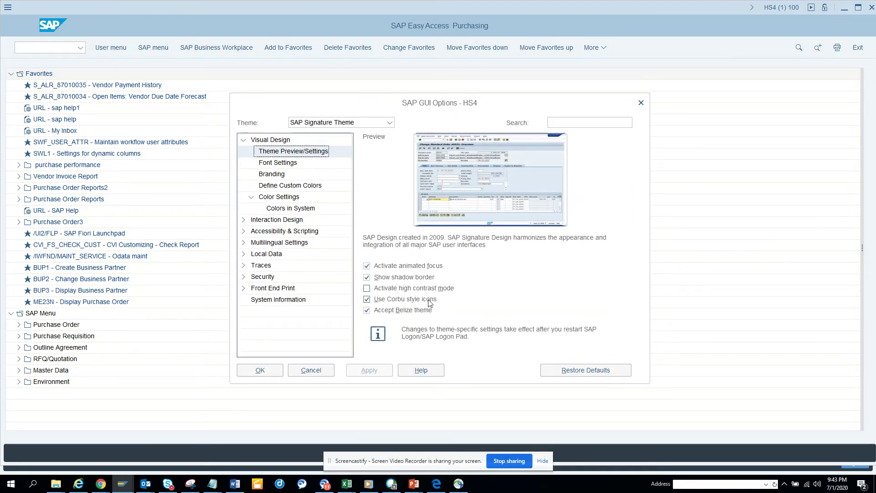
left_click(411, 312)
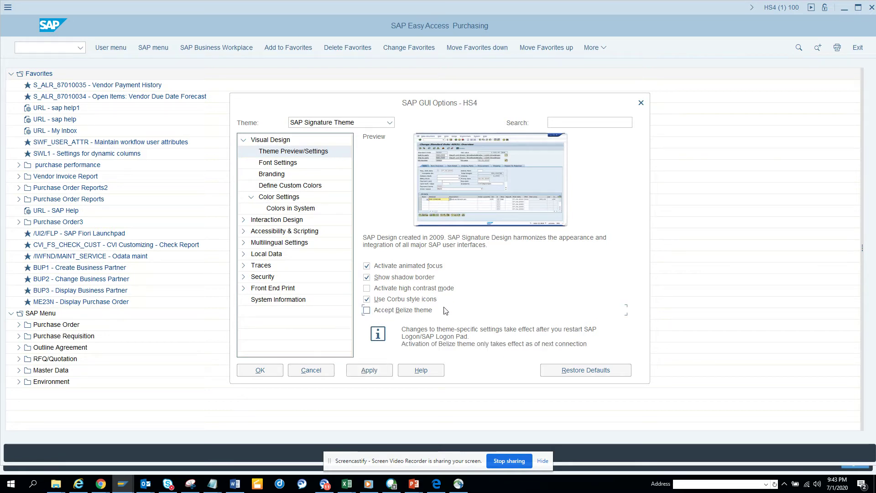
left_click(369, 371)
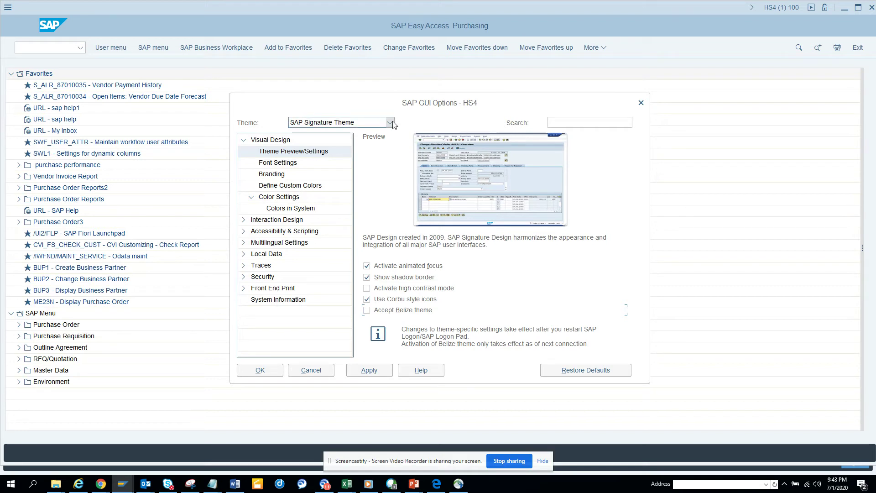
left_click(370, 371)
left_click(259, 372)
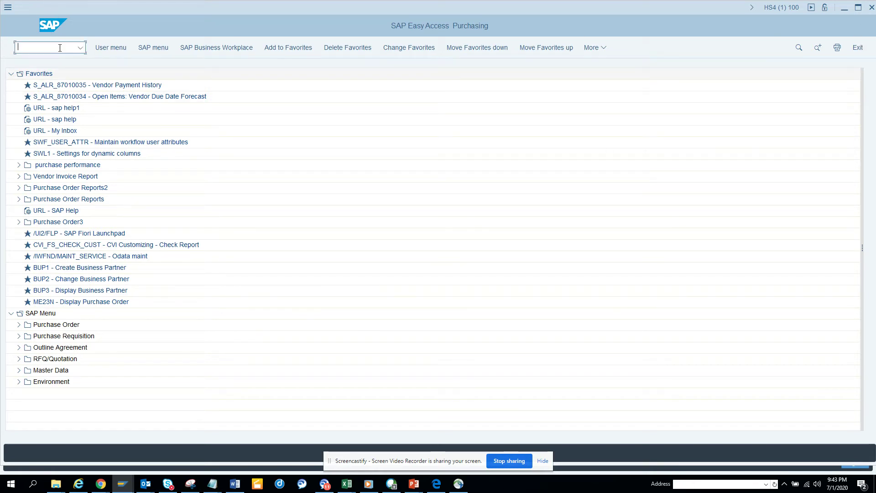
- End the session with /nex and close the SAP Logon window
type("/nex")
key("Return")
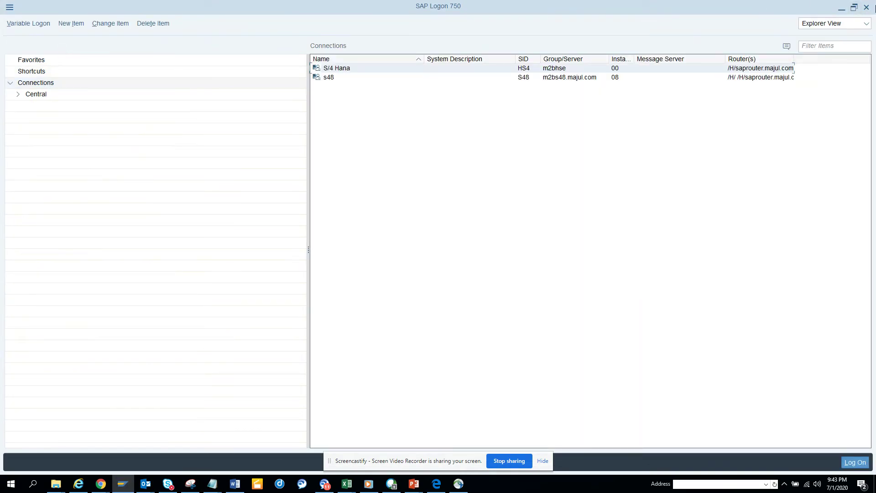
left_click(865, 7)
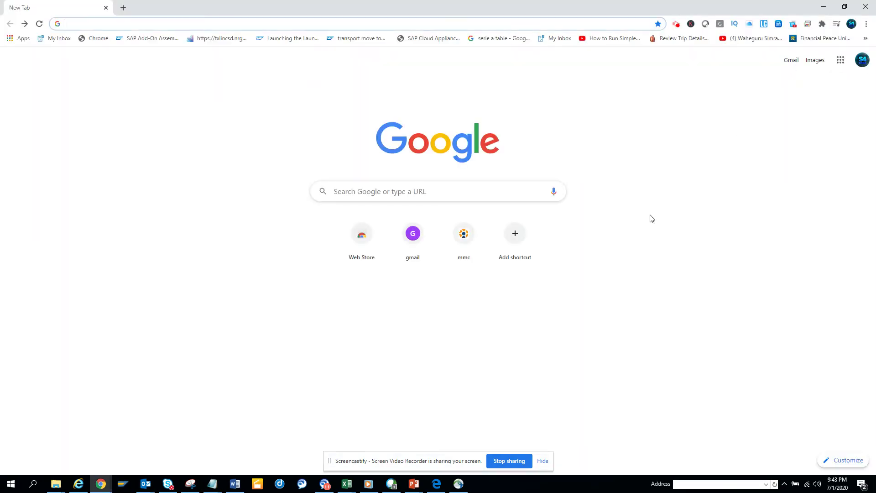
- Relaunch SAP Logon from the taskbar and dismiss the configuration files warning
left_click(123, 483)
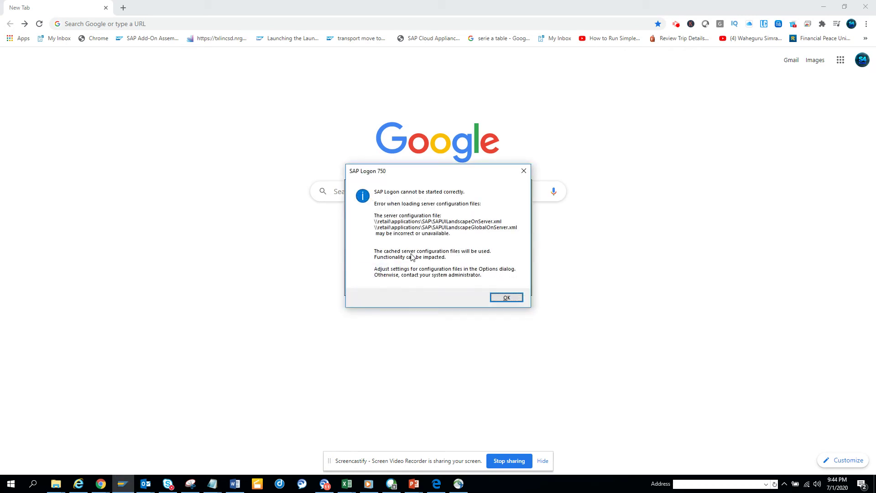
left_click(510, 300)
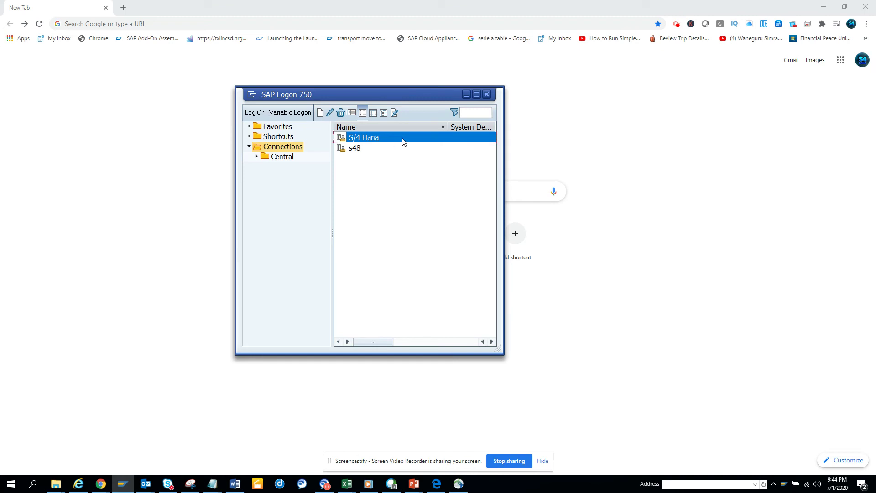
- Log back on to S/4 Hana as student011
double_click(402, 138)
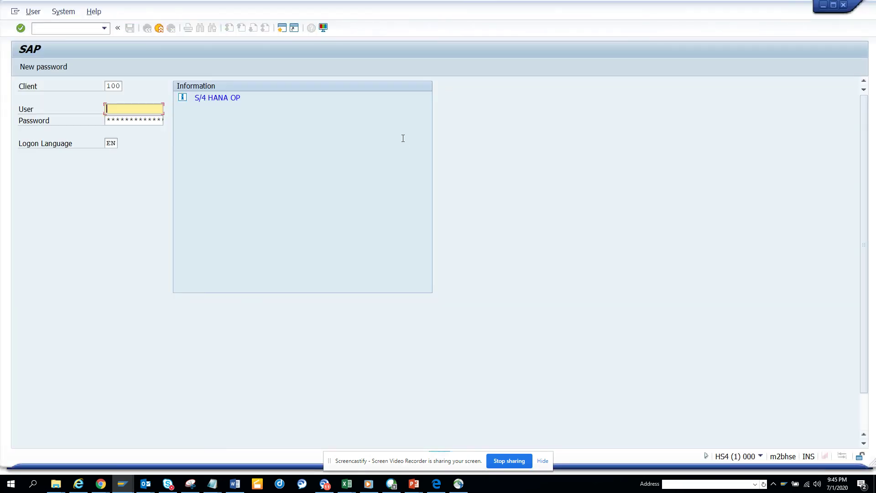
type("student011")
key("Tab")
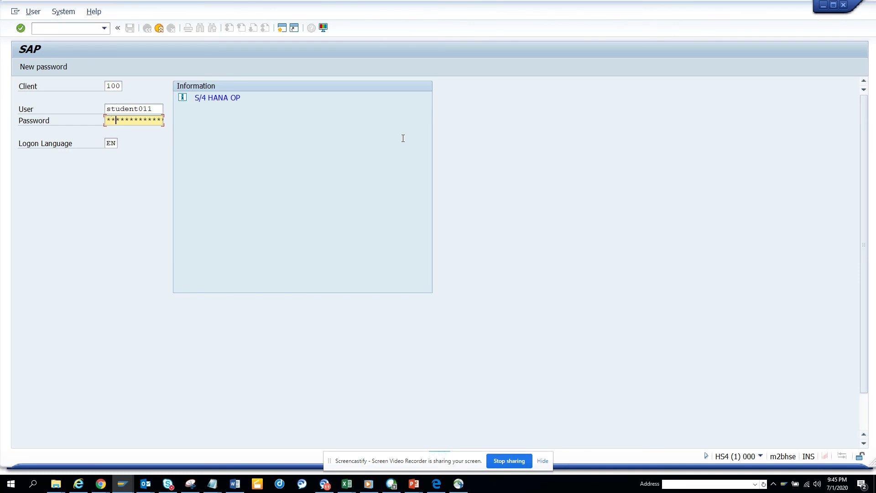
key("Return")
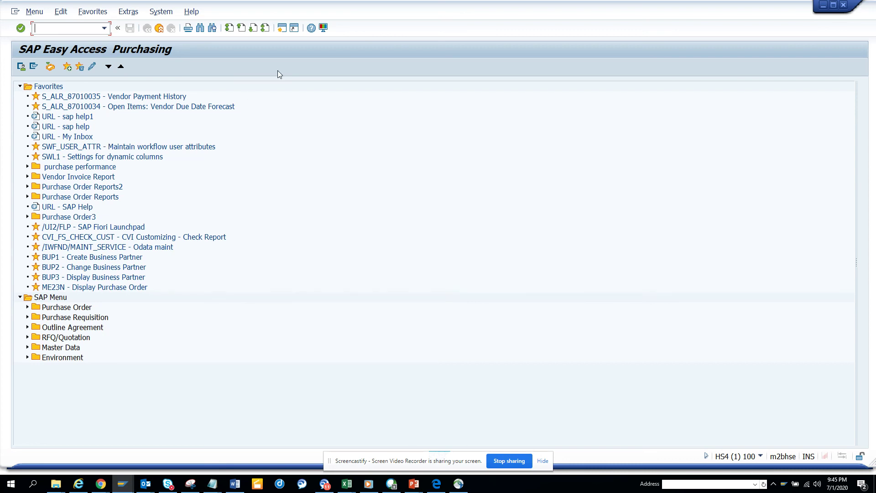
- Open SAP GUI Options from the Customize Local Layout menu to check the theme
left_click(323, 29)
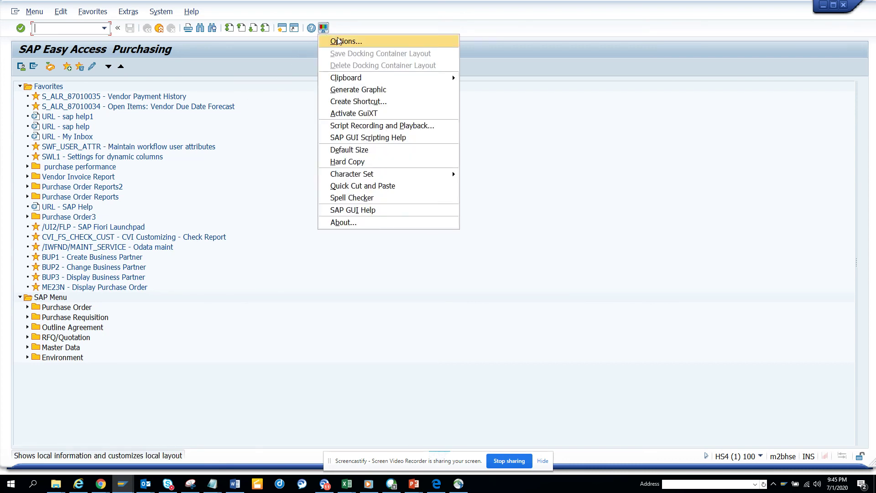
left_click(338, 41)
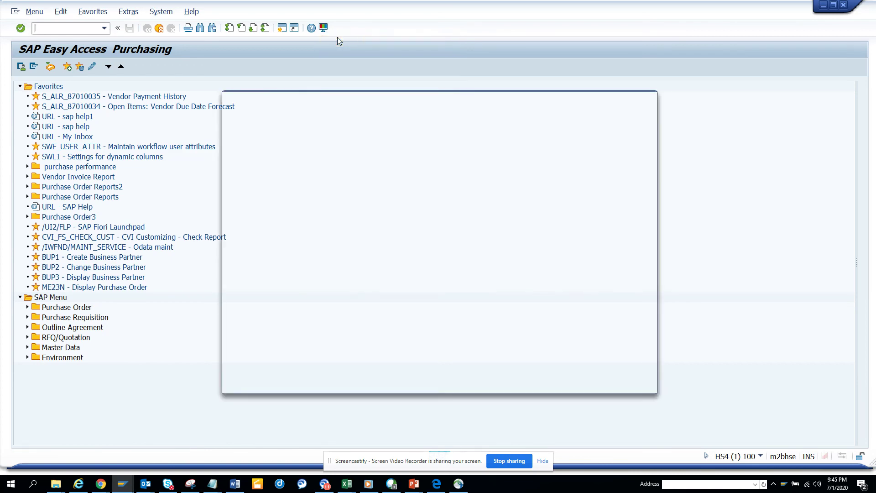